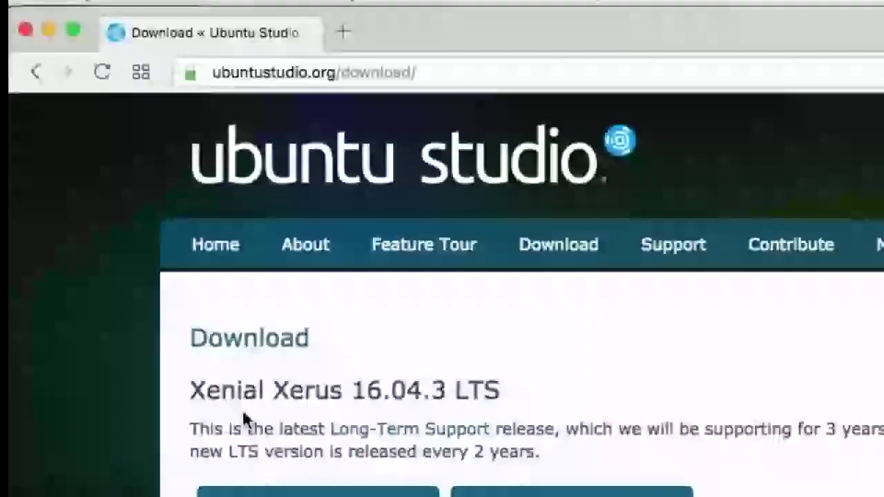
Review the Xenial Xerus 16.04.3 LTS section of the Ubuntu Studio download page and check the progress of the current download.
{"action": "scroll", "coordinate": [235, 404], "scroll_direction": "down", "scroll_amount": 1}
{"action": "left_click_drag", "start_coordinate": [187, 366], "coordinate": [205, 367]}
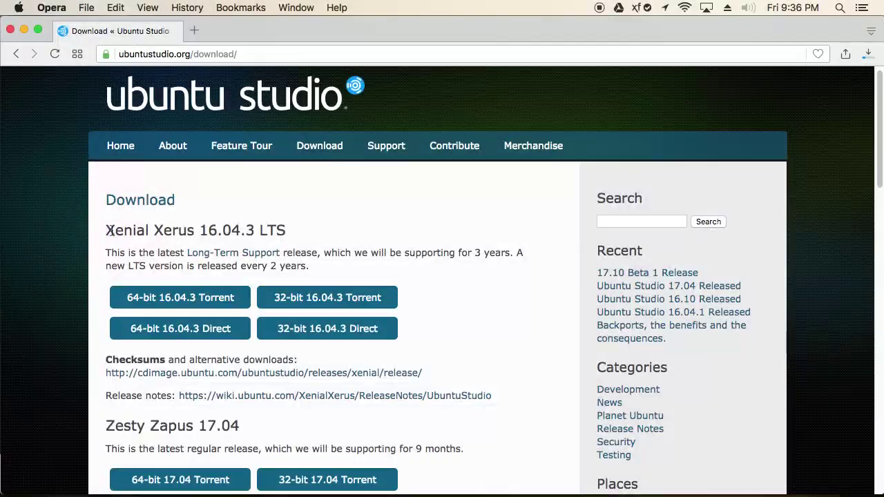
{"action": "left_click_drag", "start_coordinate": [117, 230], "coordinate": [305, 231]}
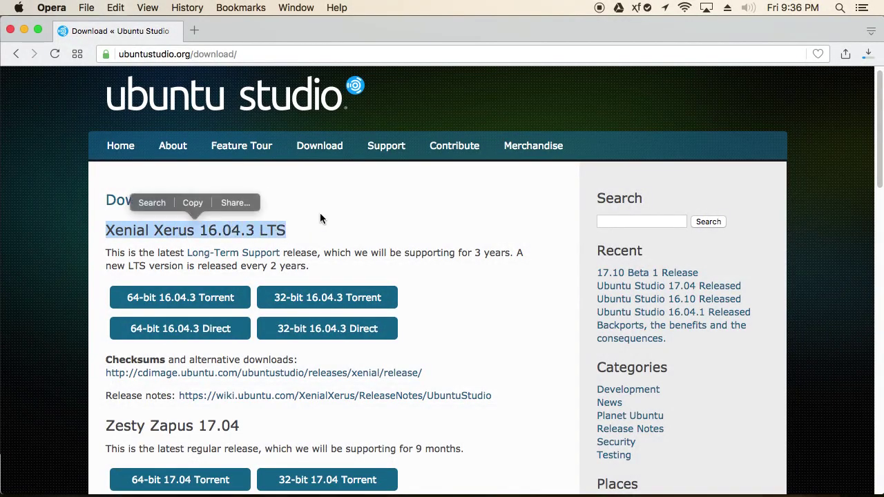
{"action": "left_click", "coordinate": [319, 219]}
{"action": "scroll", "coordinate": [428, 257], "scroll_direction": "down", "scroll_amount": 2}
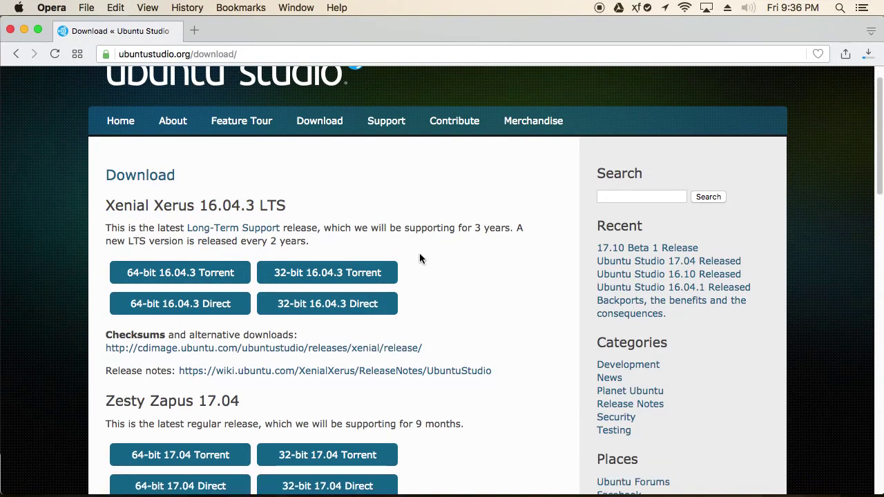
{"action": "scroll", "coordinate": [419, 257], "scroll_direction": "down", "scroll_amount": 2}
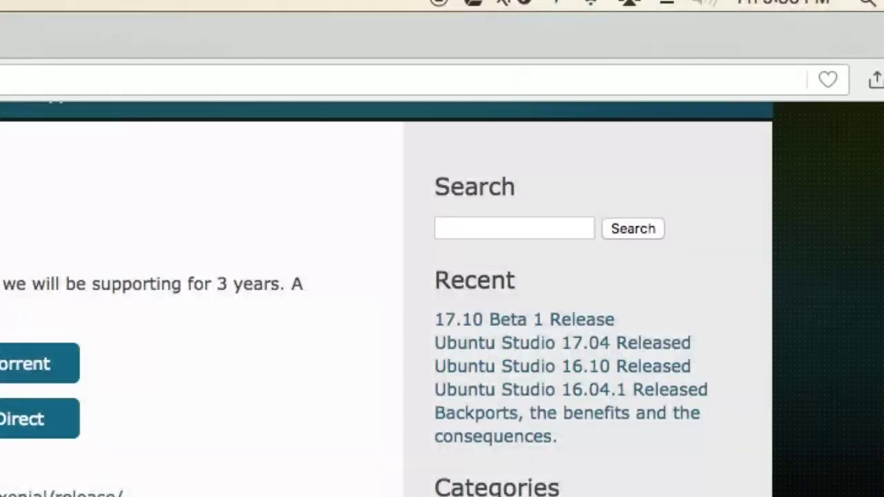
{"action": "left_click", "coordinate": [867, 54]}
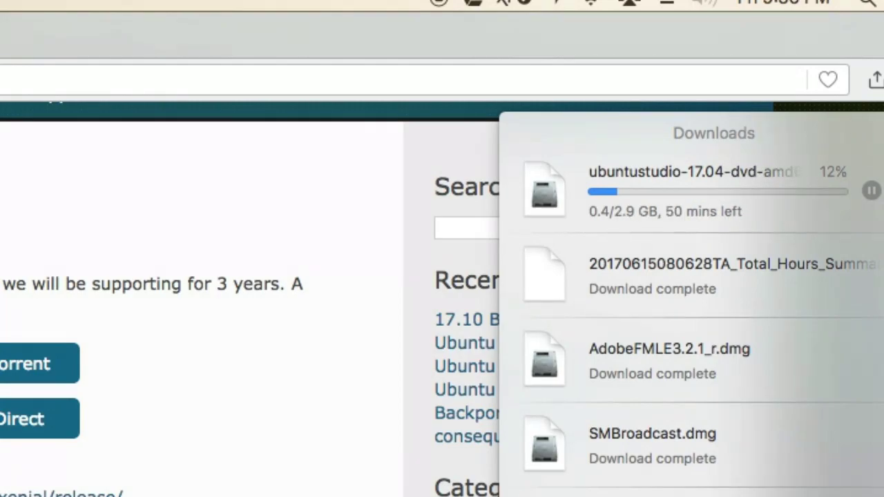
{"action": "left_click", "coordinate": [883, 56]}
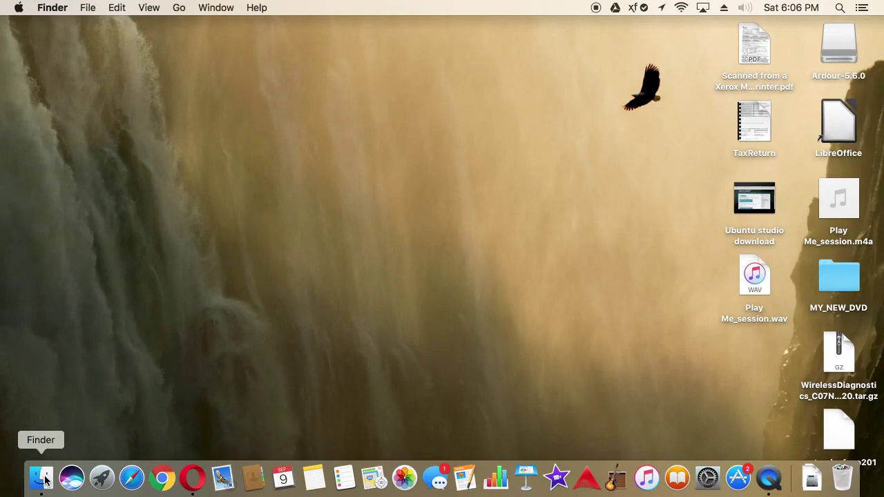
Switch to Finder and burn the disk image ubuntustudio-17.04-dvd-amd64.iso to a disc in the TSSTcorp CDDVDW SE-208AB drive.
{"action": "left_click", "coordinate": [41, 477]}
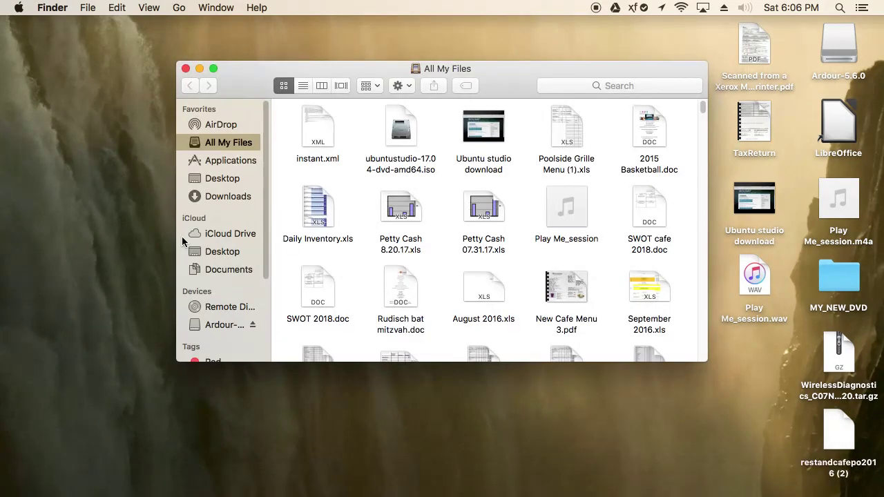
{"action": "right_click", "coordinate": [402, 132]}
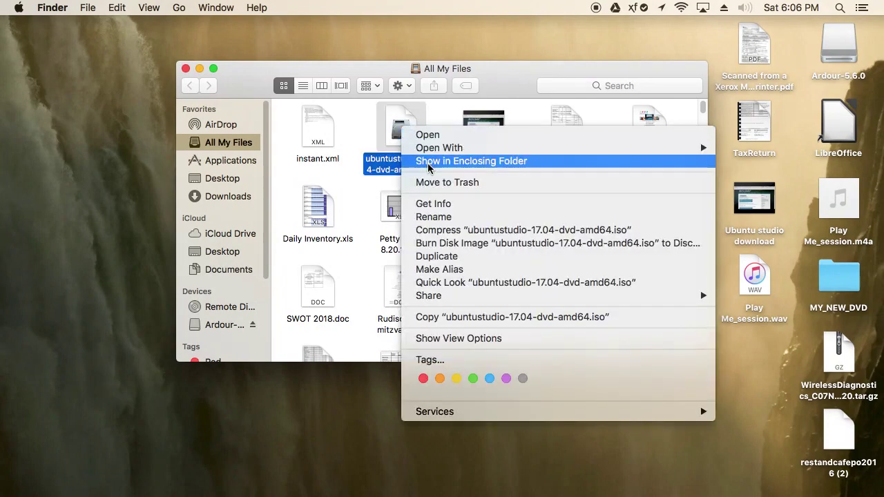
{"action": "left_click", "coordinate": [445, 243]}
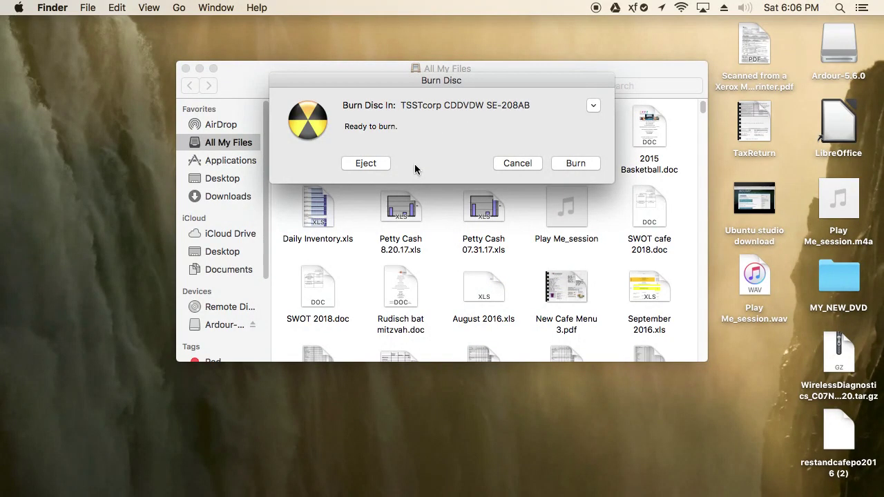
{"action": "left_click", "coordinate": [568, 163]}
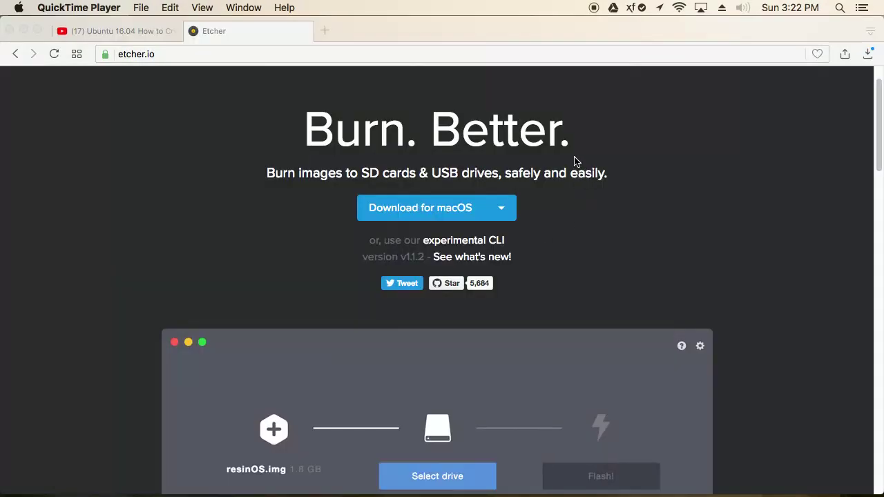
Download Etcher for macOS from etcher.io and minimize the browser window to reach the desktop.
{"action": "left_click", "coordinate": [449, 211]}
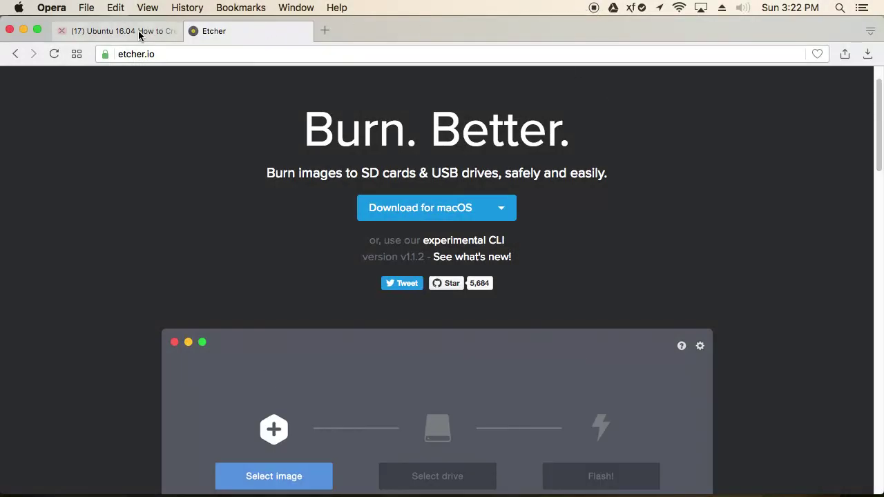
{"action": "left_click", "coordinate": [49, 8]}
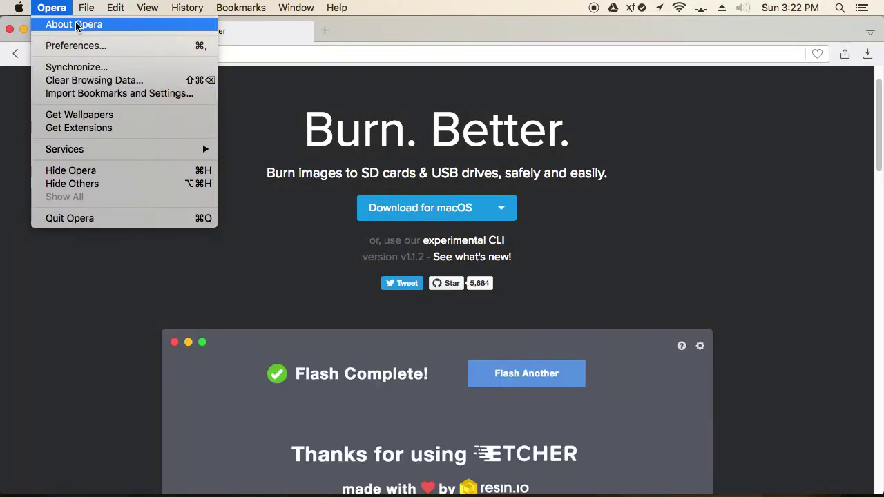
{"action": "left_click", "coordinate": [43, 14]}
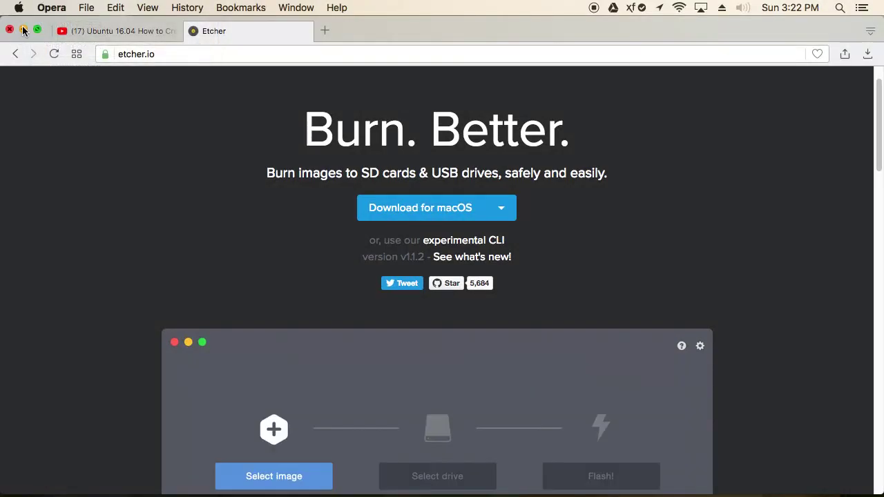
{"action": "left_click", "coordinate": [23, 30]}
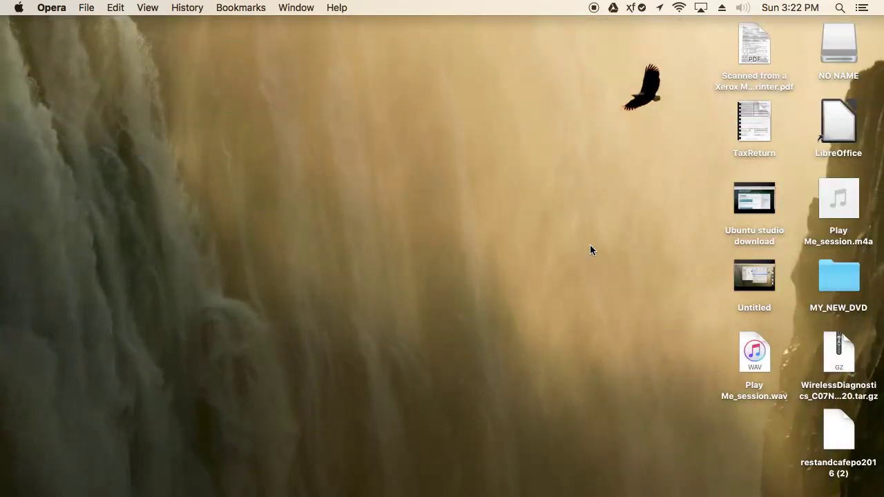
{"action": "left_click", "coordinate": [590, 250]}
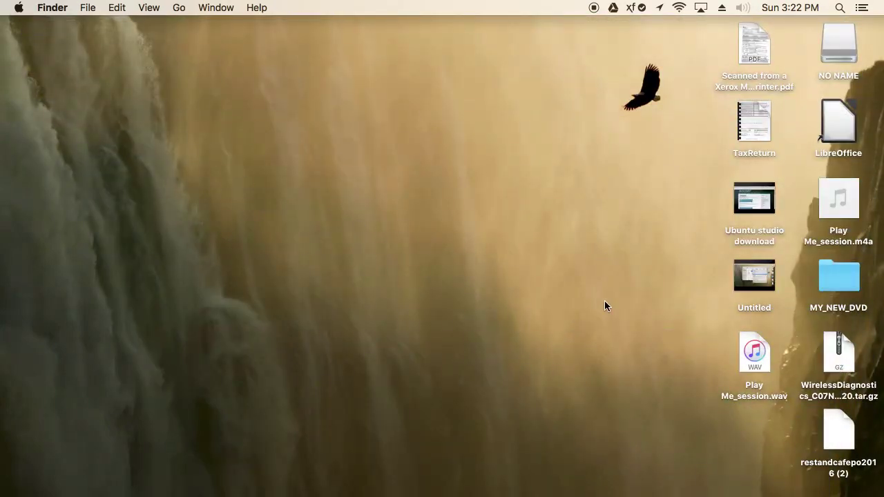
Open Etcher-1.1.2.dmg from the downloaded files and install Etcher into the Applications folder.
{"action": "mouse_move", "coordinate": [742, 483]}
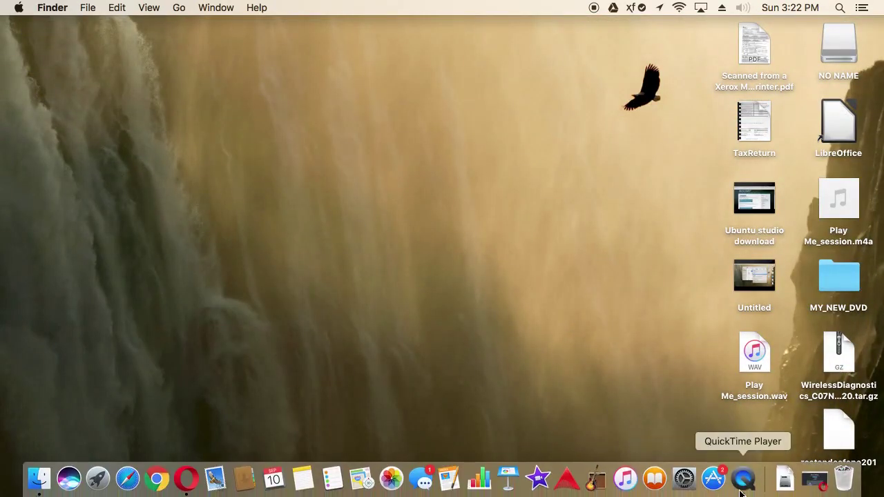
{"action": "left_click", "coordinate": [783, 481]}
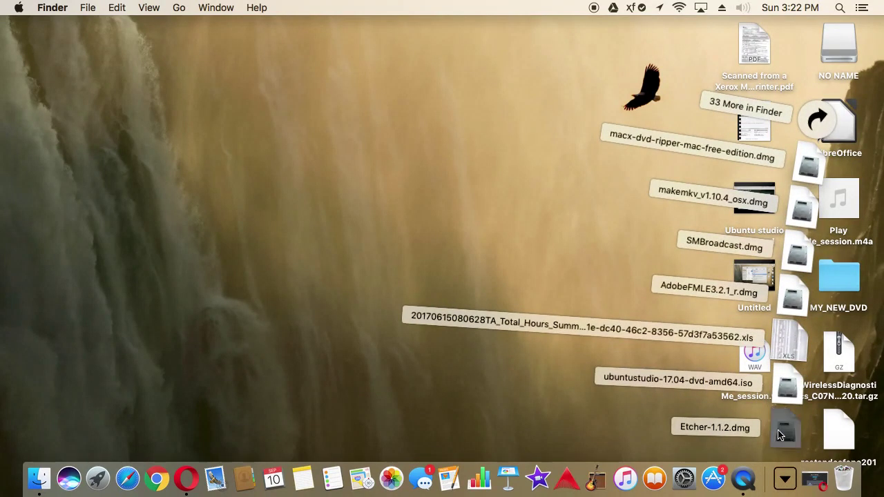
{"action": "left_click", "coordinate": [780, 432]}
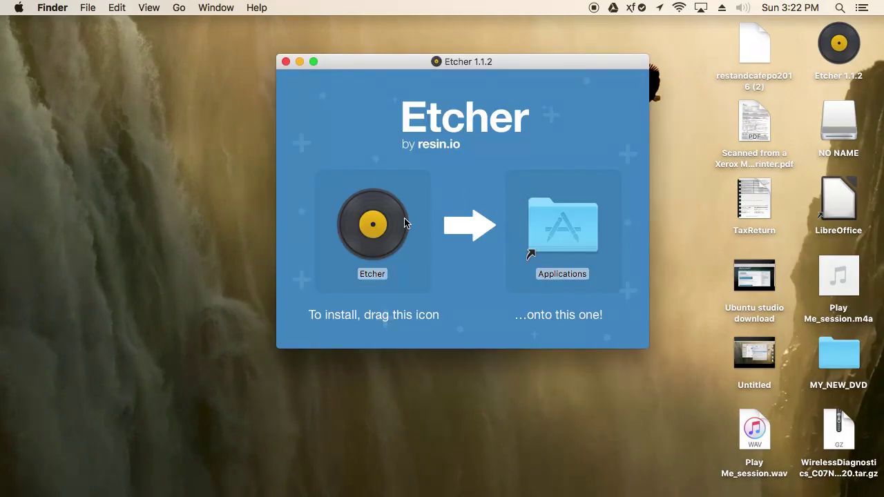
{"action": "left_click", "coordinate": [381, 234]}
{"action": "left_click_drag", "start_coordinate": [382, 234], "coordinate": [557, 232]}
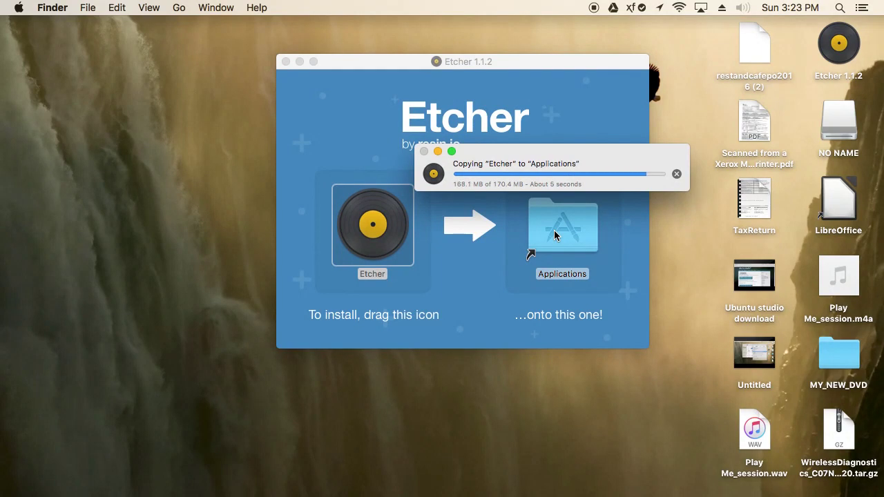
Look through the Applications folder from the Etcher installer, and close both the folder and the installer window.
{"action": "left_click", "coordinate": [555, 235]}
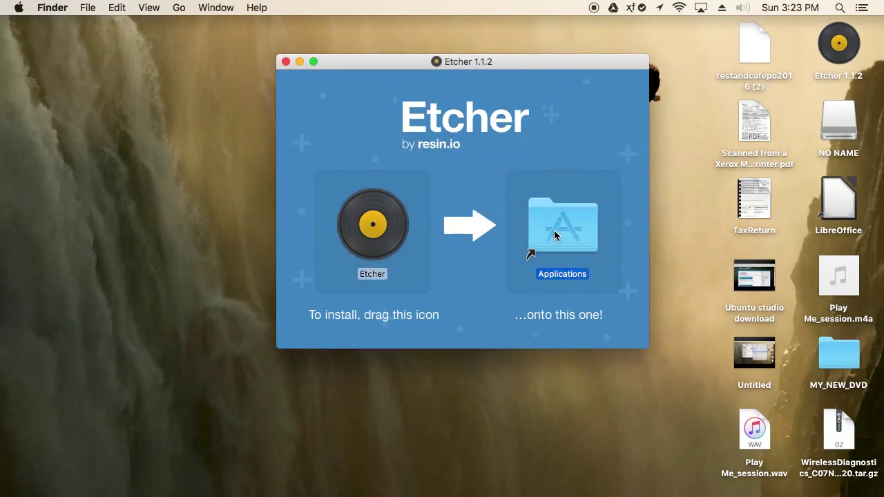
{"action": "double_click", "coordinate": [555, 235]}
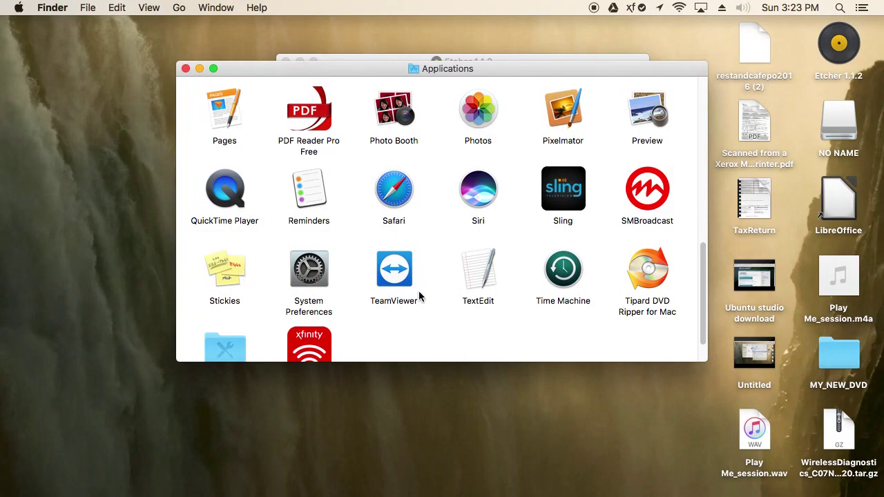
{"action": "scroll", "coordinate": [486, 303], "scroll_direction": "down", "scroll_amount": 1}
{"action": "scroll", "coordinate": [486, 302], "scroll_direction": "down", "scroll_amount": 3}
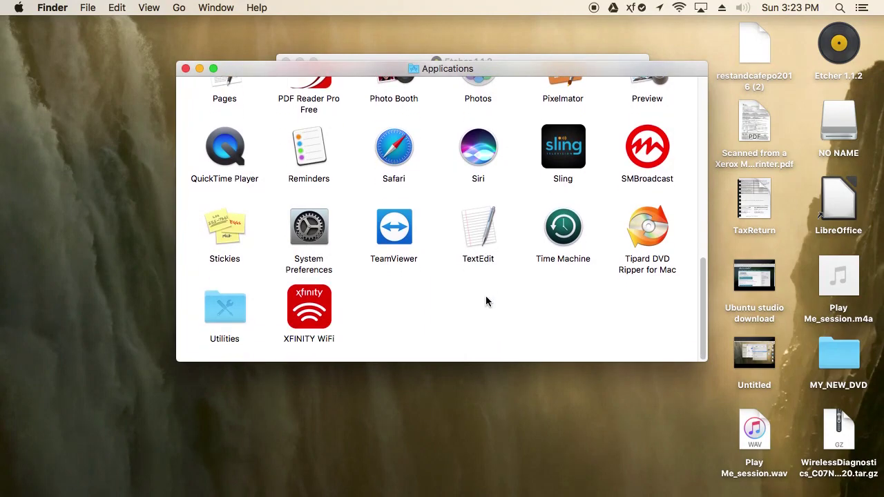
{"action": "key", "text": "super+w"}
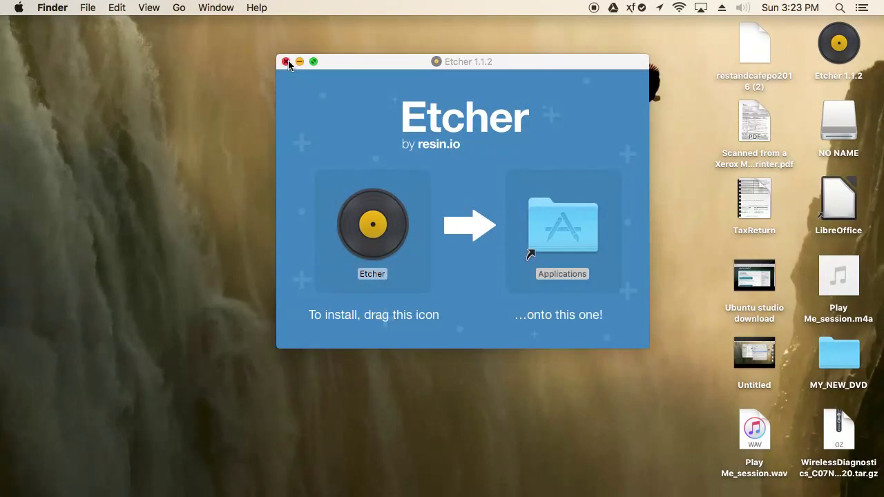
{"action": "left_click", "coordinate": [286, 62]}
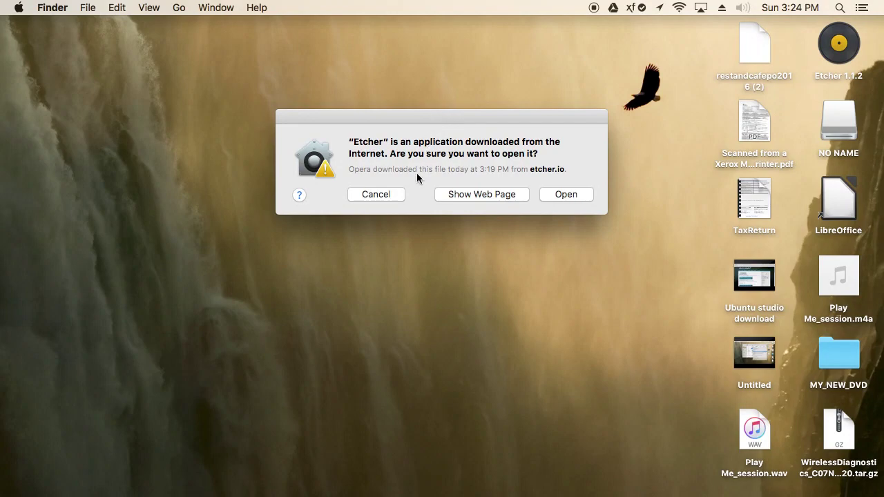
Allow the downloaded Etcher application to open and choose ubuntustudio-17.04-dvd-amd64.iso as the image to flash.
{"action": "left_click", "coordinate": [557, 195]}
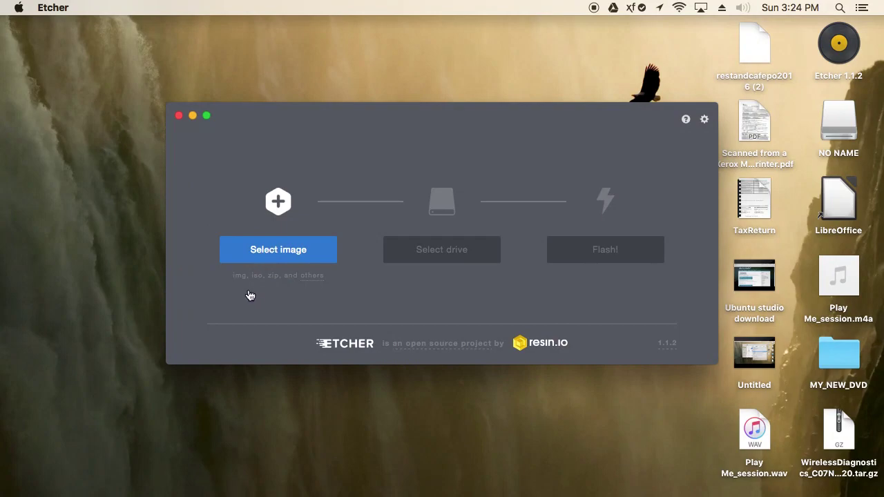
{"action": "left_click", "coordinate": [276, 253]}
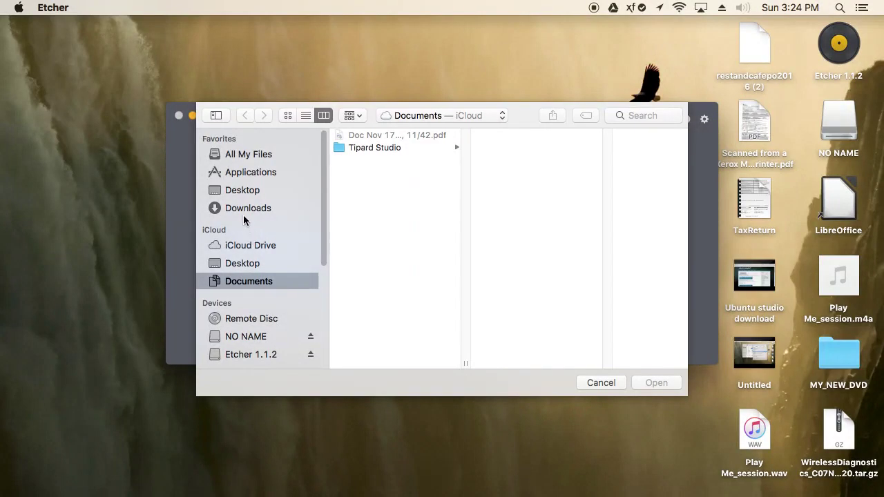
{"action": "left_click", "coordinate": [247, 157]}
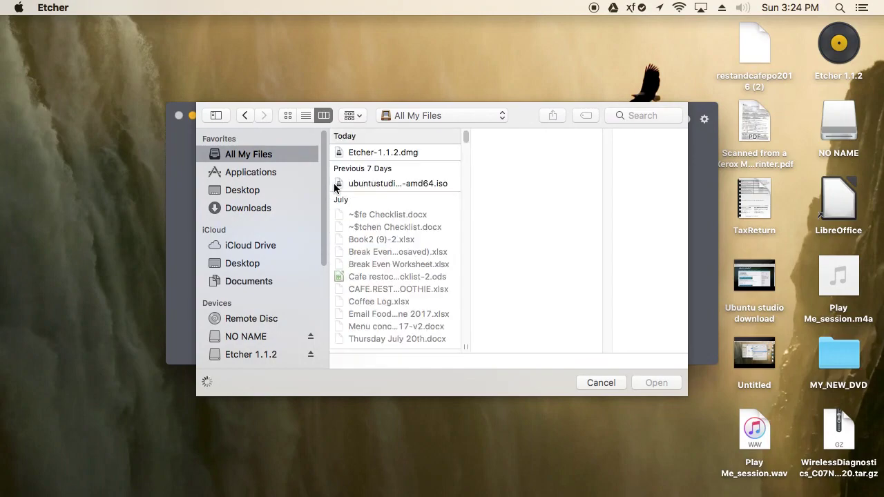
{"action": "left_click", "coordinate": [385, 185]}
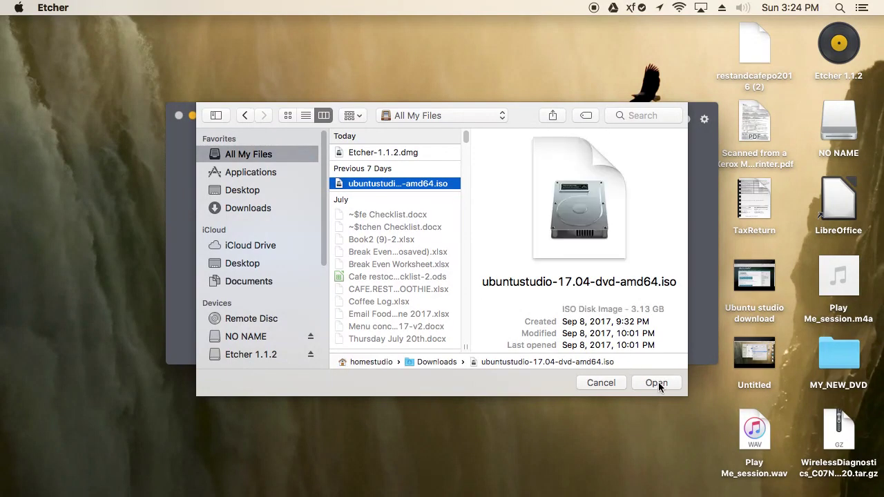
{"action": "left_click", "coordinate": [657, 383]}
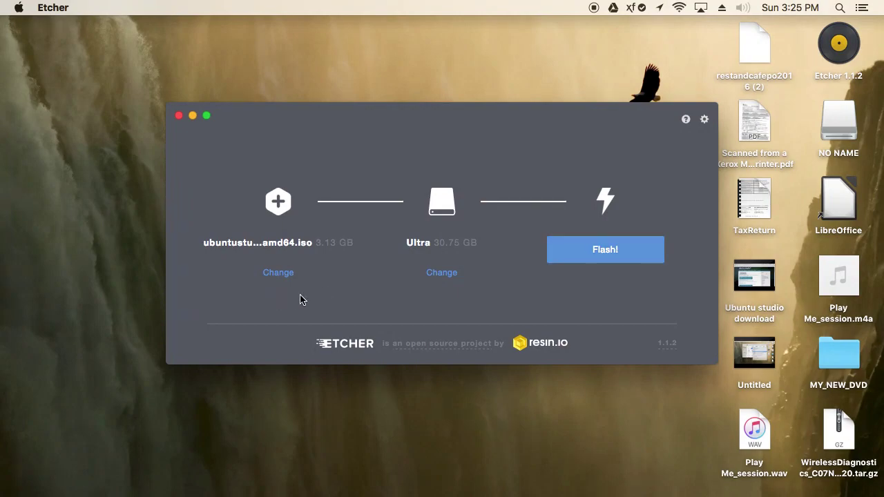
Review the available target drives and continue with the Ultra 30.75 GB drive at /dev/disk4.
{"action": "left_click", "coordinate": [436, 275]}
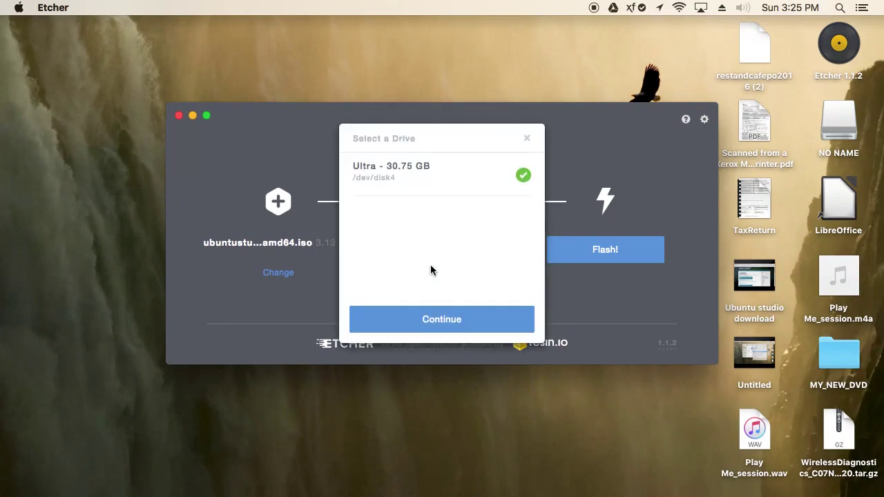
{"action": "left_click", "coordinate": [418, 172]}
{"action": "left_click", "coordinate": [439, 320]}
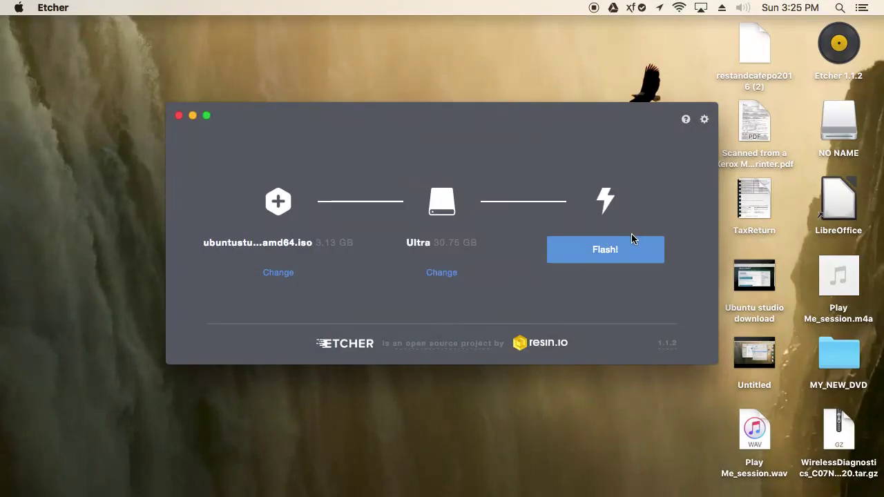
Start flashing the image to the Ultra drive and authorize Etcher's changes by entering the account password.
{"action": "left_click", "coordinate": [612, 255]}
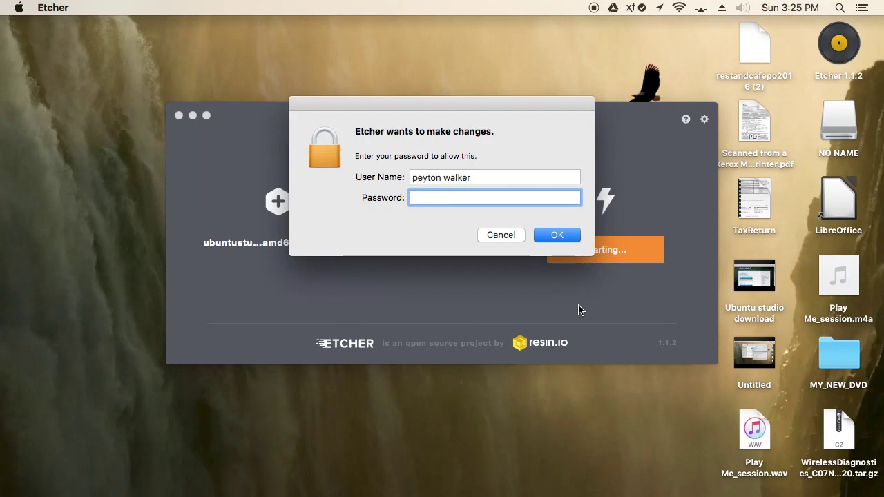
{"action": "type", "text": "•••••••••••••"}
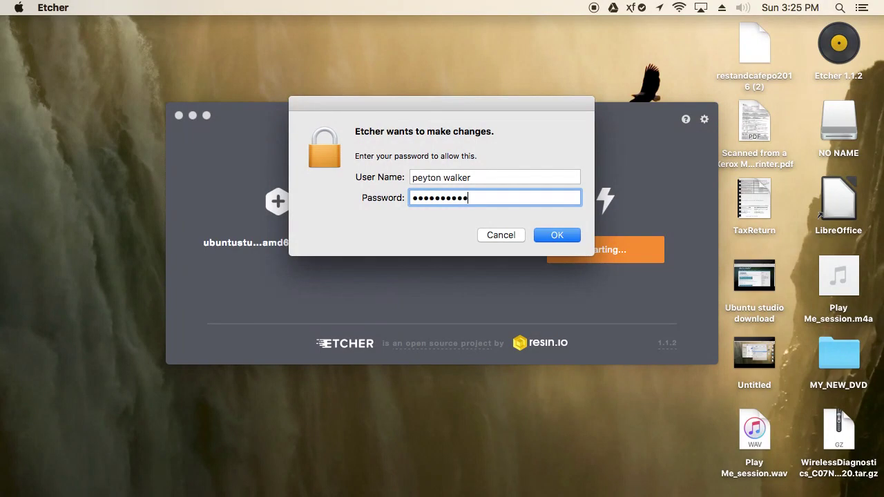
{"action": "type", "text": "••"}
{"action": "key", "text": "Return"}
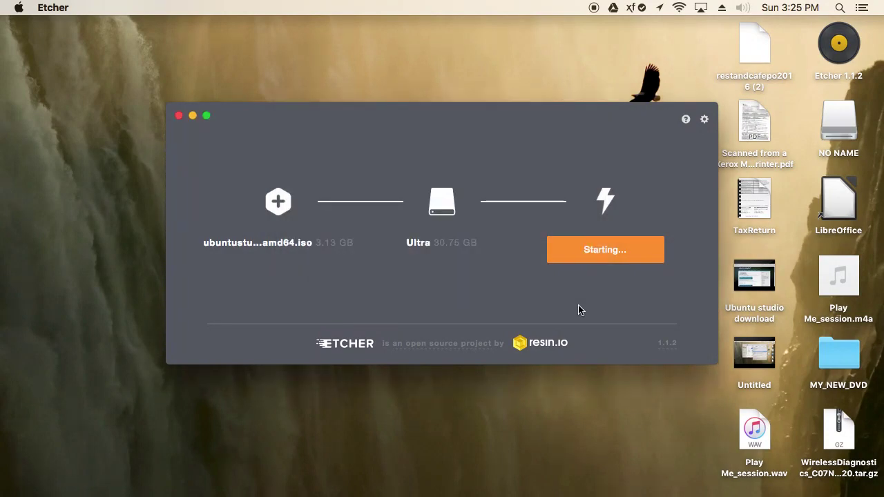